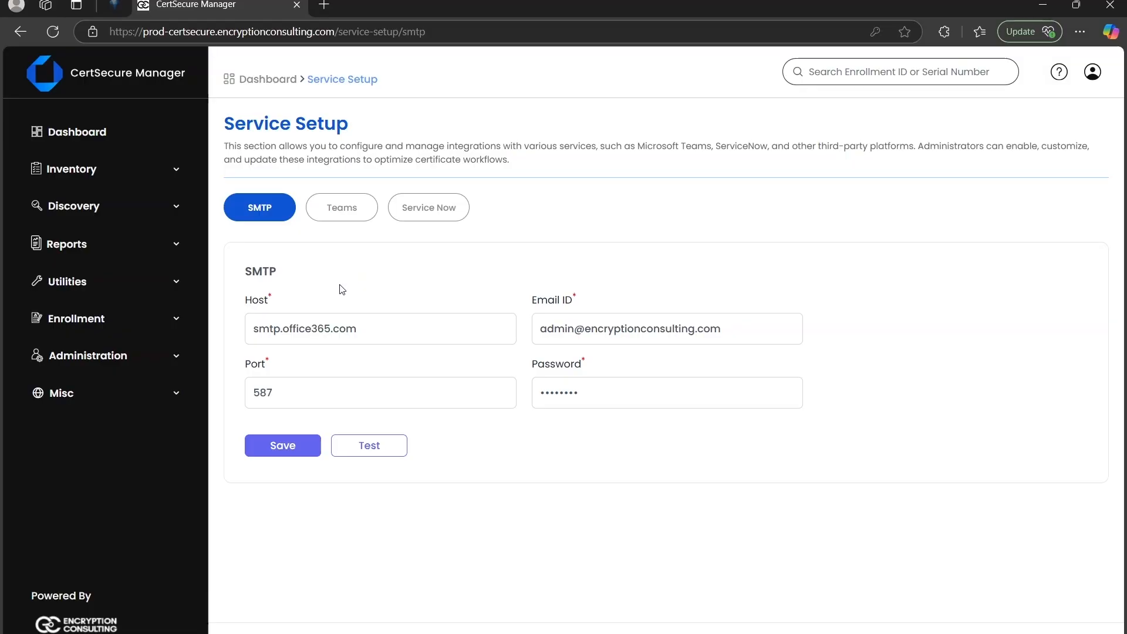
- Replace the password in the SMTP service setup with the mail account password and save the SMTP configuration
{"action": "left_click", "coordinate": [87, 403]}
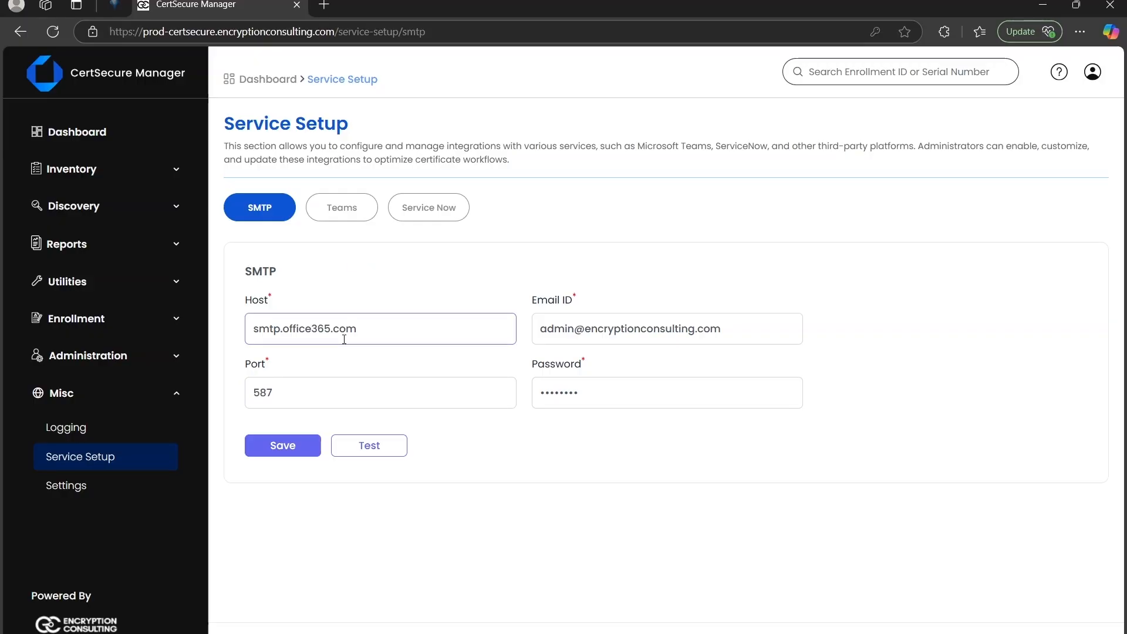
{"action": "left_click", "coordinate": [582, 391]}
{"action": "key", "text": "BackSpace"}
{"action": "key", "text": "BackSpace"}
{"action": "key", "text": "BackSpace"}
{"action": "key", "text": "BackSpace"}
{"action": "key", "text": "BackSpace"}
{"action": "key", "text": "BackSpace"}
{"action": "key", "text": "BackSpace"}
{"action": "key", "text": "BackSpace"}
{"action": "type", "text": "••••••••••"}
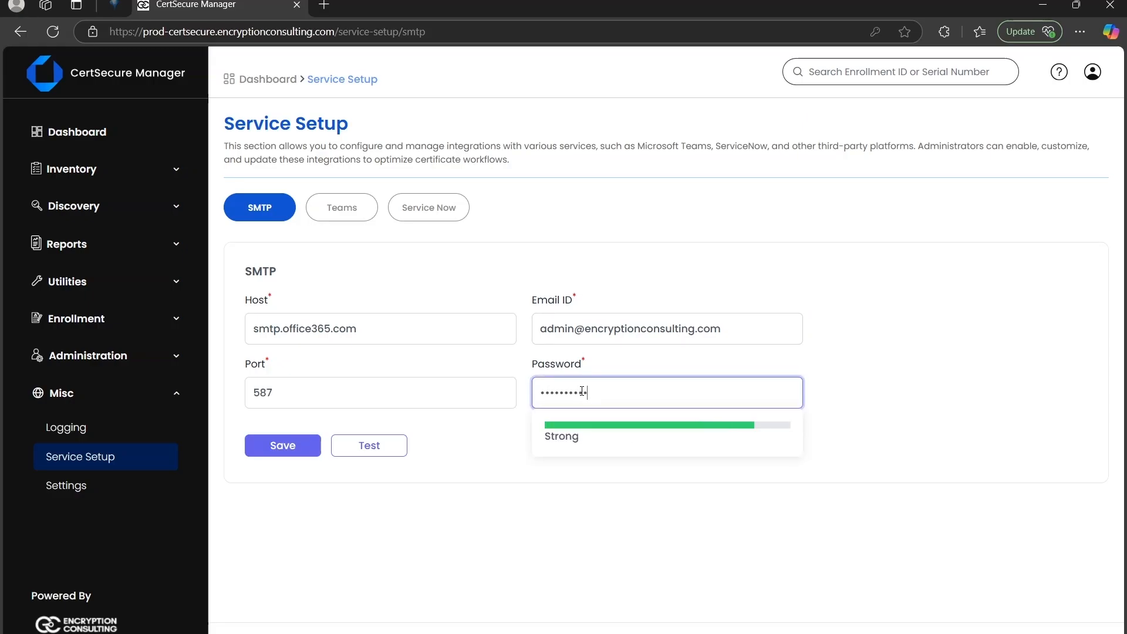
{"action": "left_click", "coordinate": [512, 455]}
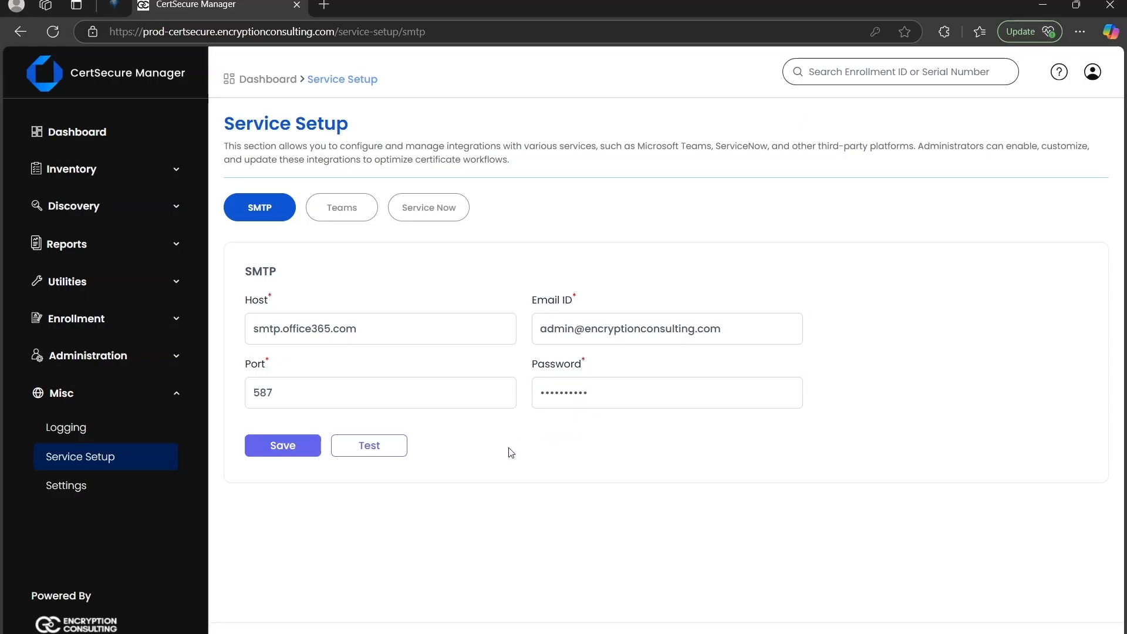
{"action": "left_click", "coordinate": [273, 450]}
{"action": "left_click", "coordinate": [280, 453]}
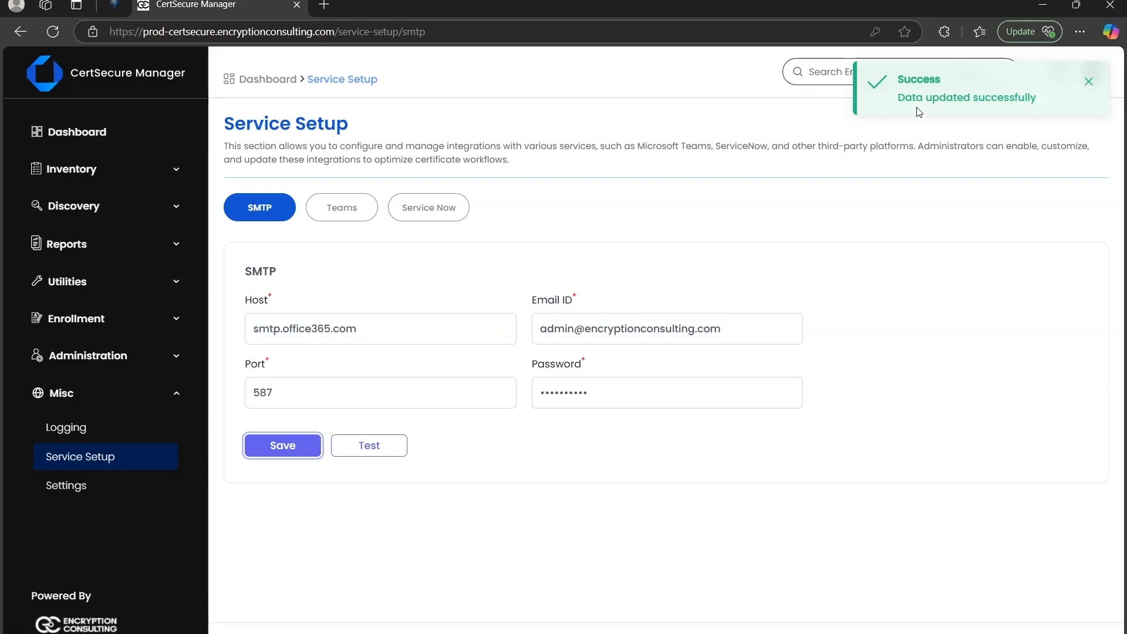
- Send a test SMTP message to the recipient's email address
{"action": "left_click", "coordinate": [377, 450]}
{"action": "left_click", "coordinate": [470, 356]}
{"action": "key", "text": "ctrl+v"}
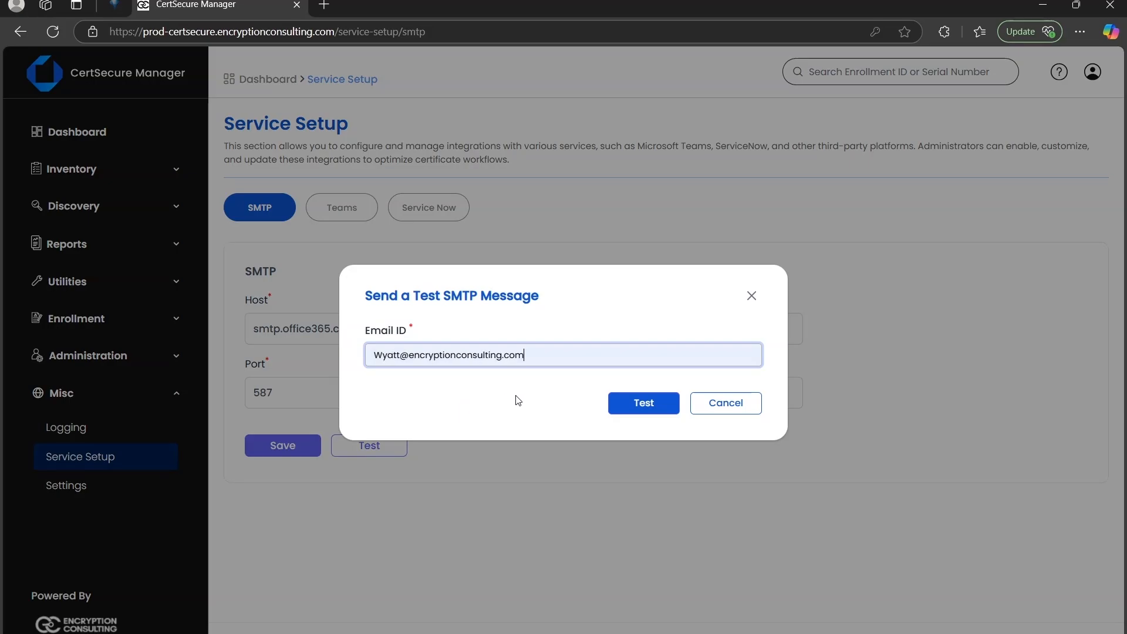
{"action": "left_click", "coordinate": [631, 409]}
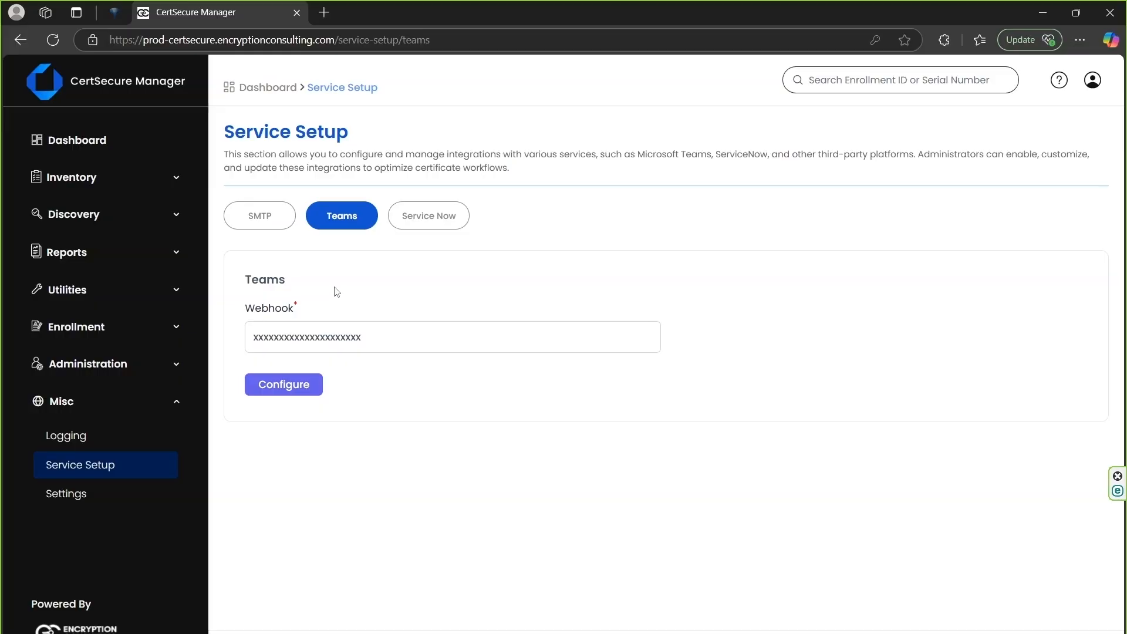
- Switch to Microsoft Teams and create a Standard channel named CertsecureAlerts in the existing team
{"action": "key", "text": "alt+Tab"}
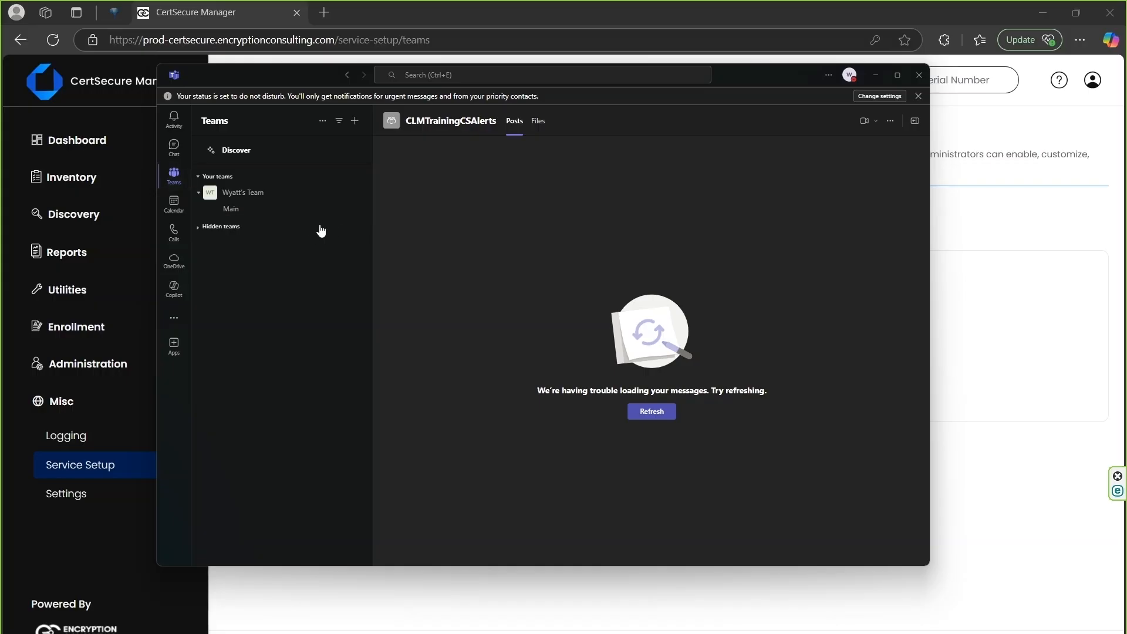
{"action": "left_click", "coordinate": [355, 121]}
{"action": "left_click", "coordinate": [333, 140]}
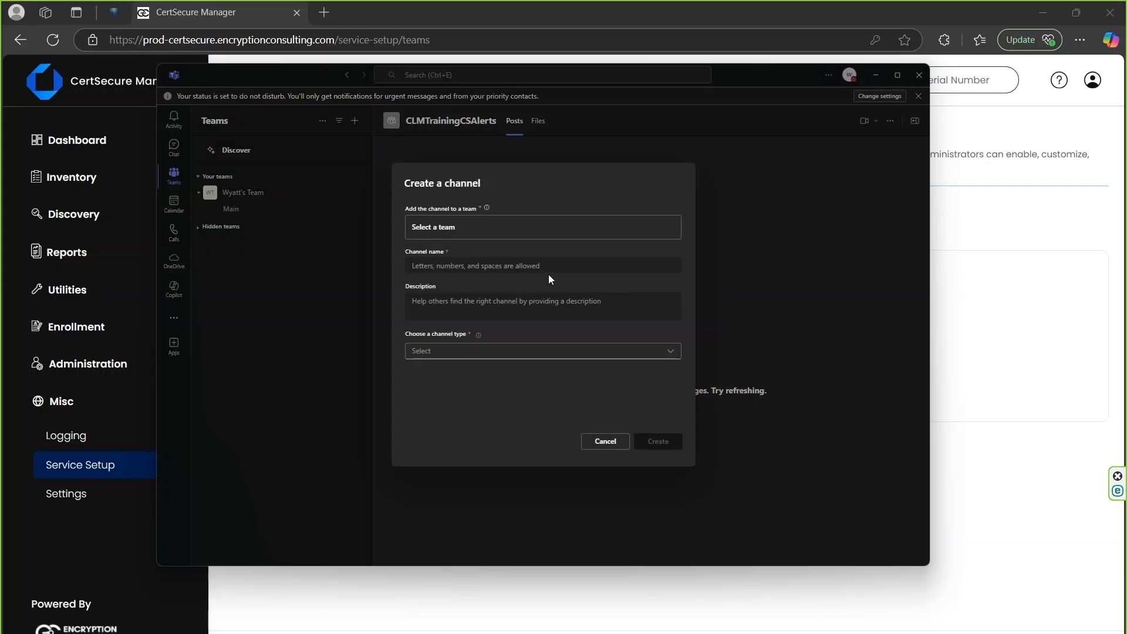
{"action": "left_click", "coordinate": [468, 235]}
{"action": "left_click", "coordinate": [468, 237]}
{"action": "left_click", "coordinate": [655, 441]}
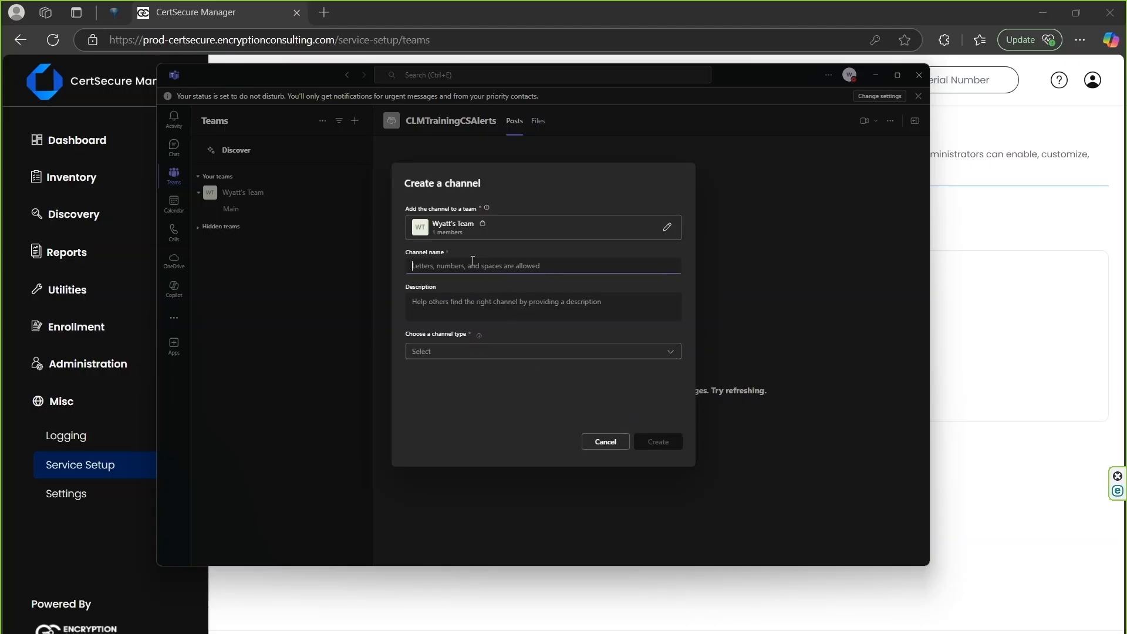
{"action": "left_click", "coordinate": [461, 266]}
{"action": "type", "text": "CertsecureAlerts"}
{"action": "left_click", "coordinate": [461, 352]}
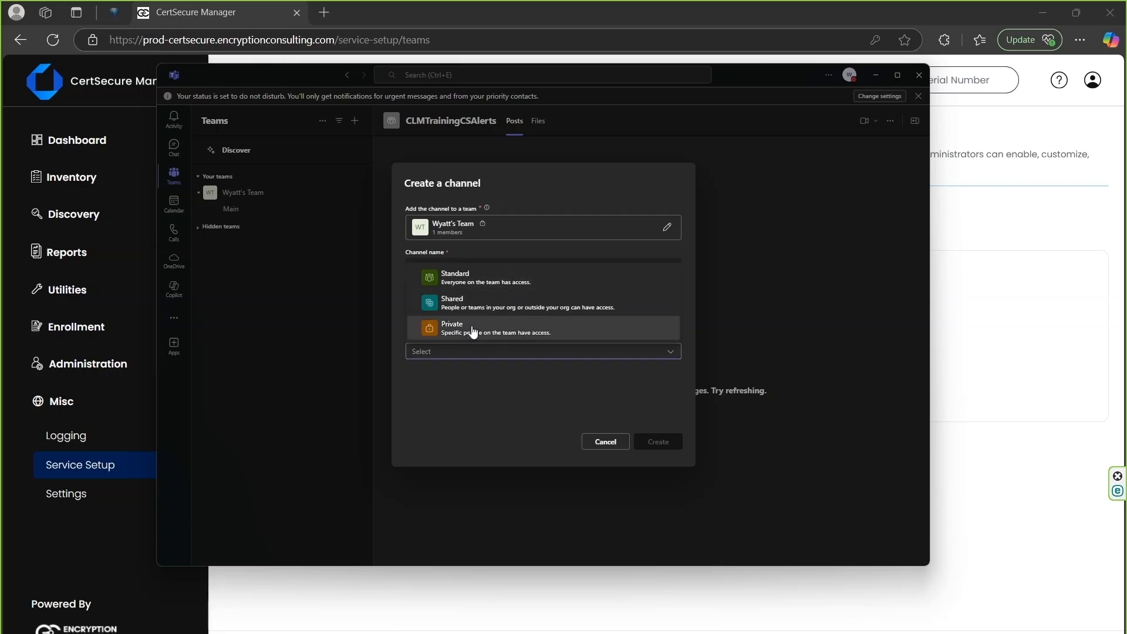
{"action": "left_click", "coordinate": [472, 281]}
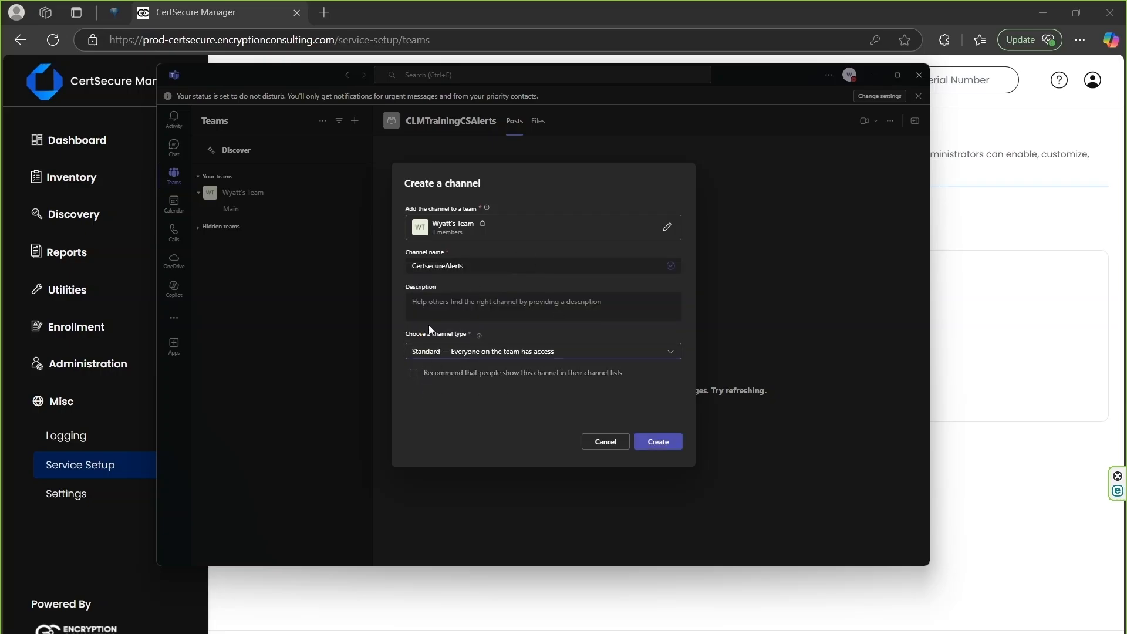
{"action": "left_click", "coordinate": [659, 443]}
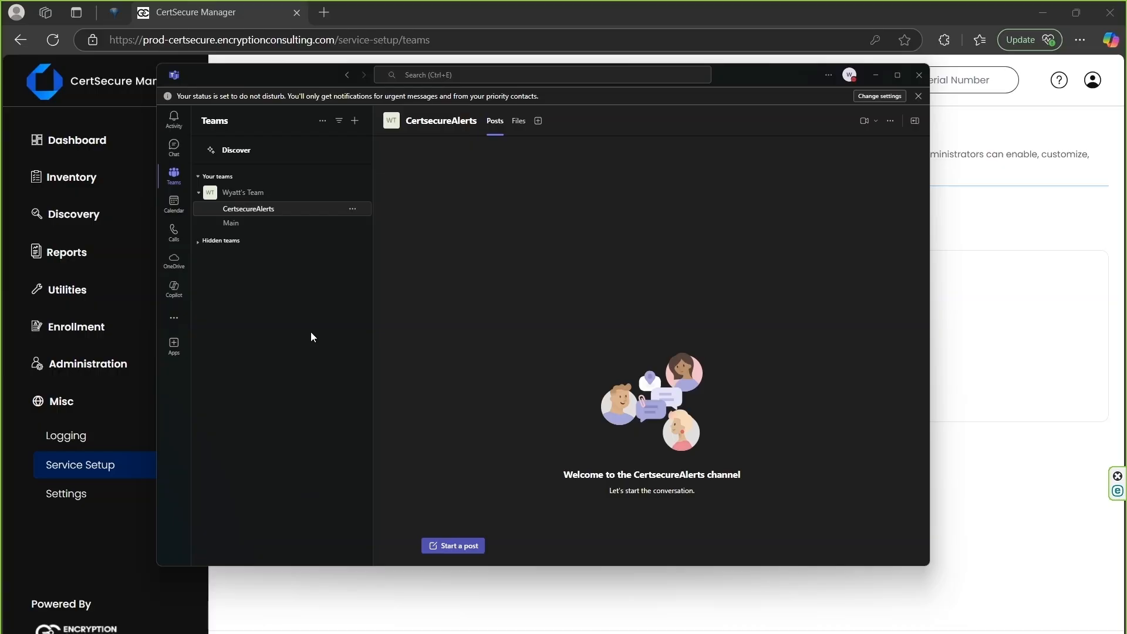
- Edit the connectors of the CertsecureAlerts channel, search for "incoming" and add the Incoming Webhook connector
{"action": "left_click", "coordinate": [352, 210]}
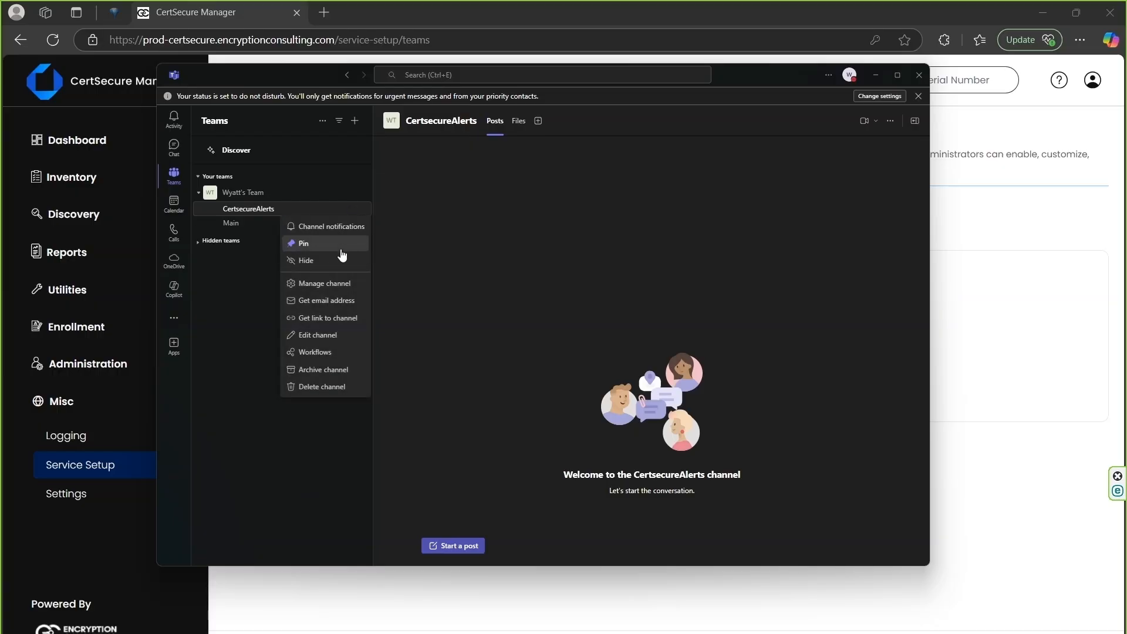
{"action": "left_click", "coordinate": [327, 288]}
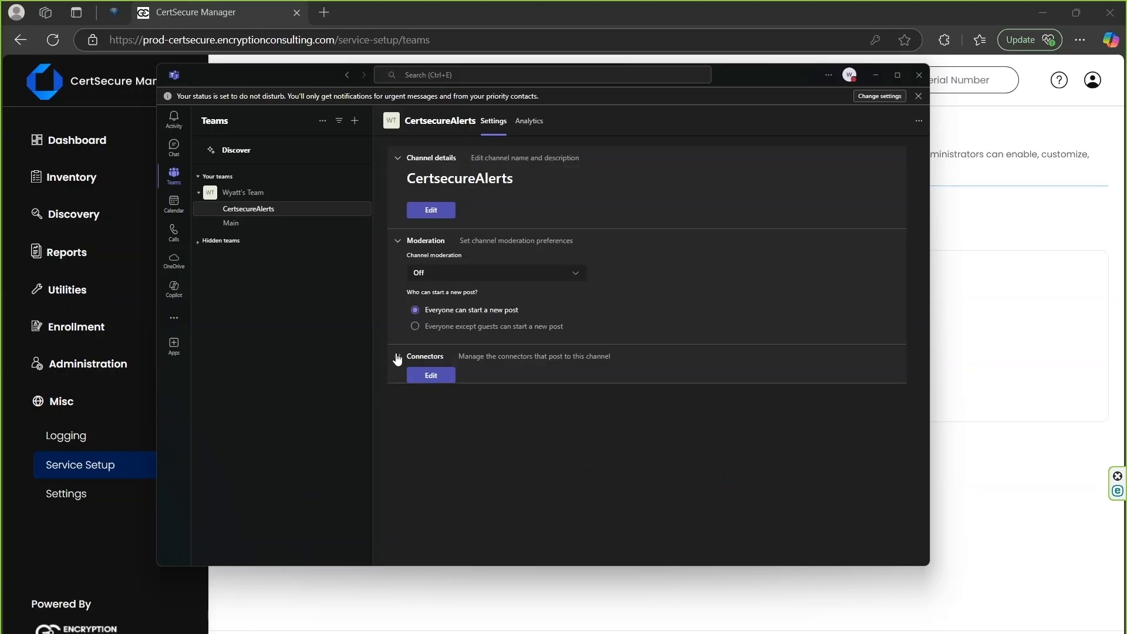
{"action": "left_click", "coordinate": [427, 378]}
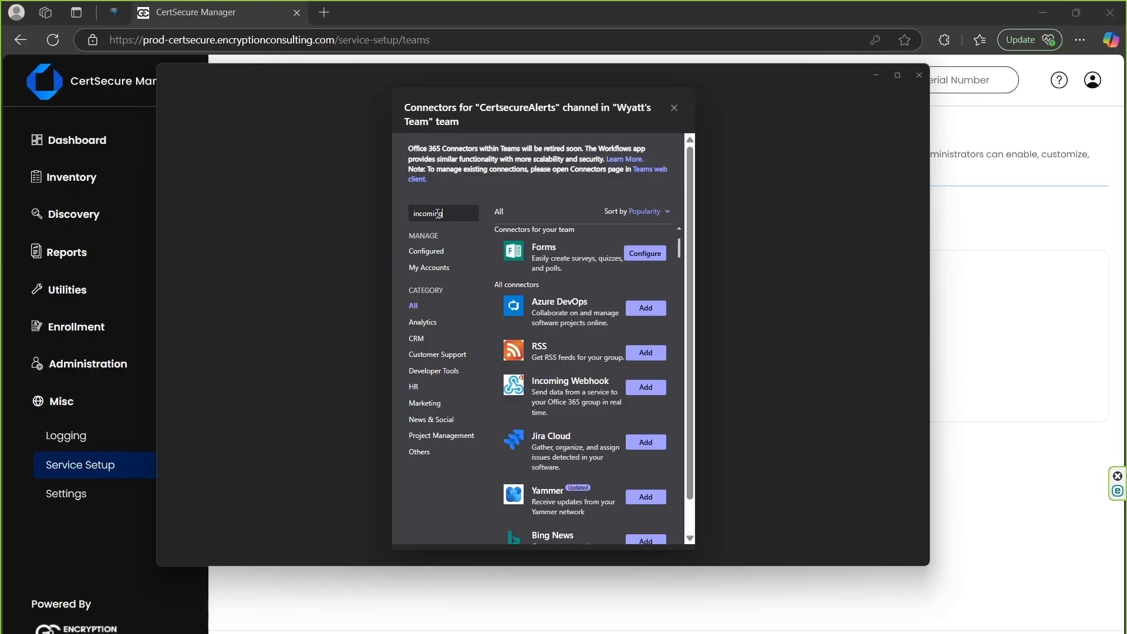
{"action": "left_click", "coordinate": [654, 244]}
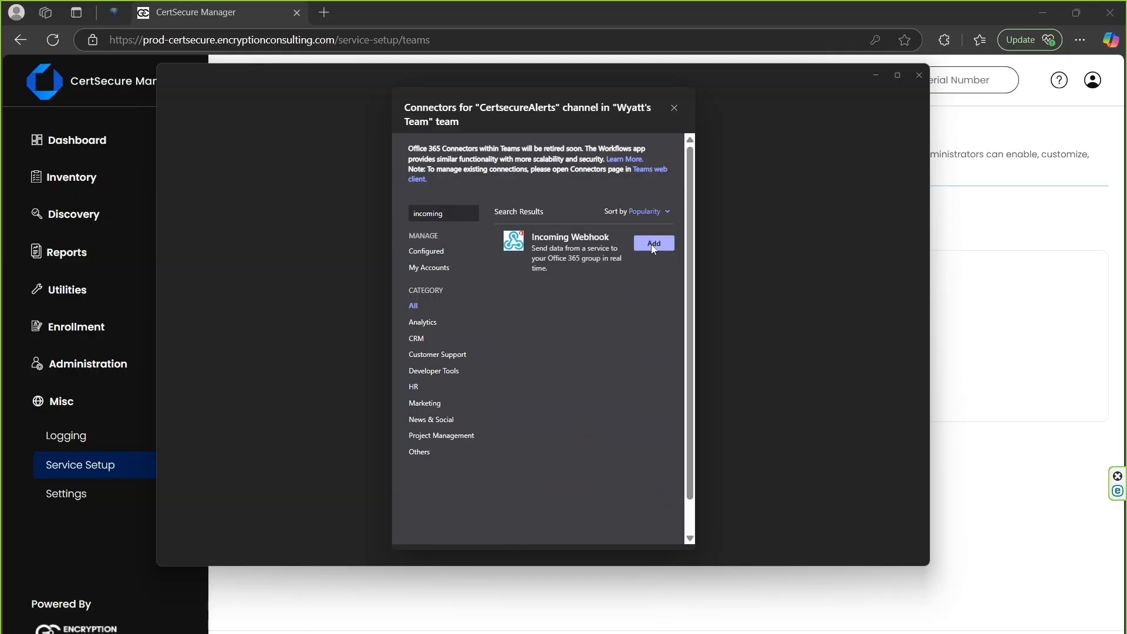
{"action": "left_click", "coordinate": [439, 189]}
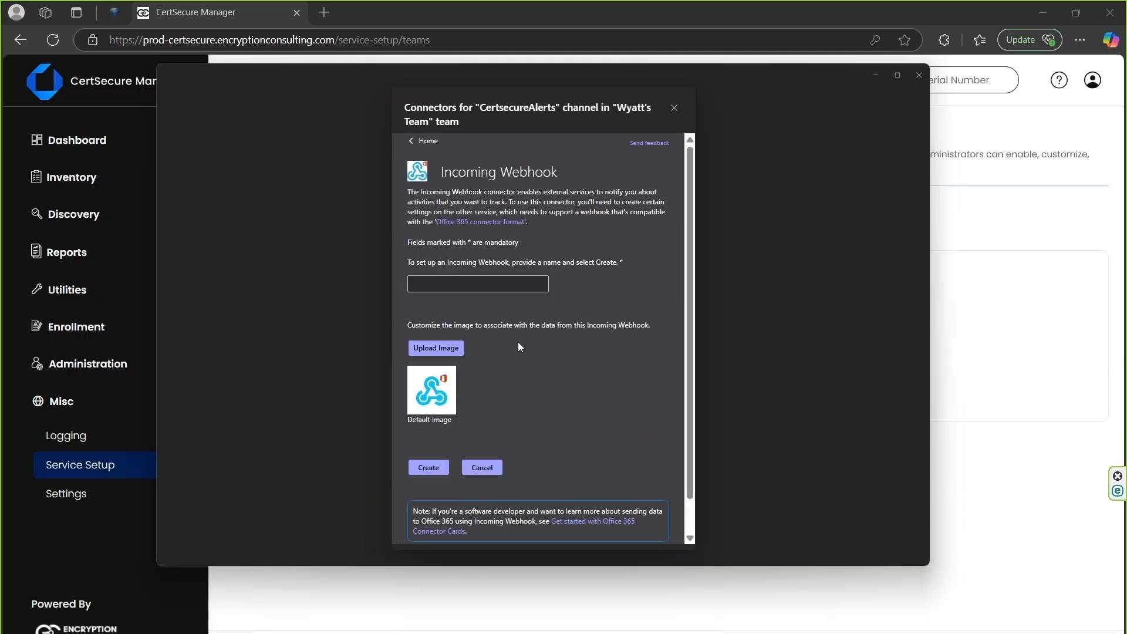
- Enter a name for the incoming webhook of the CertsecureAlerts channel and create the webhook
{"action": "scroll", "coordinate": [525, 343], "scroll_direction": "down", "scroll_amount": 1}
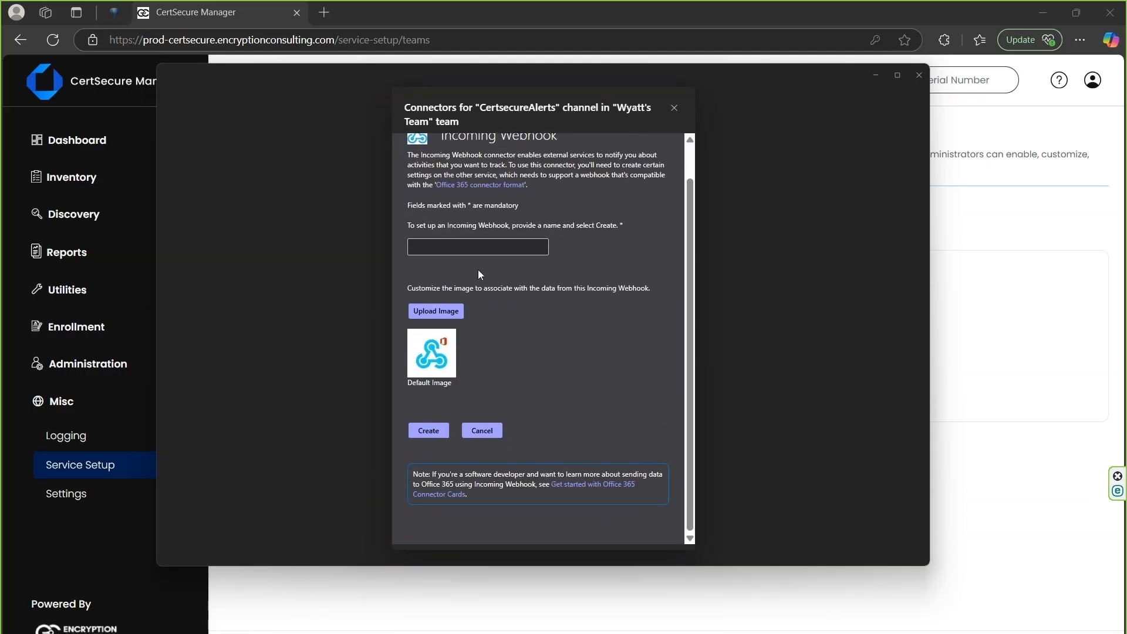
{"action": "left_click", "coordinate": [469, 250]}
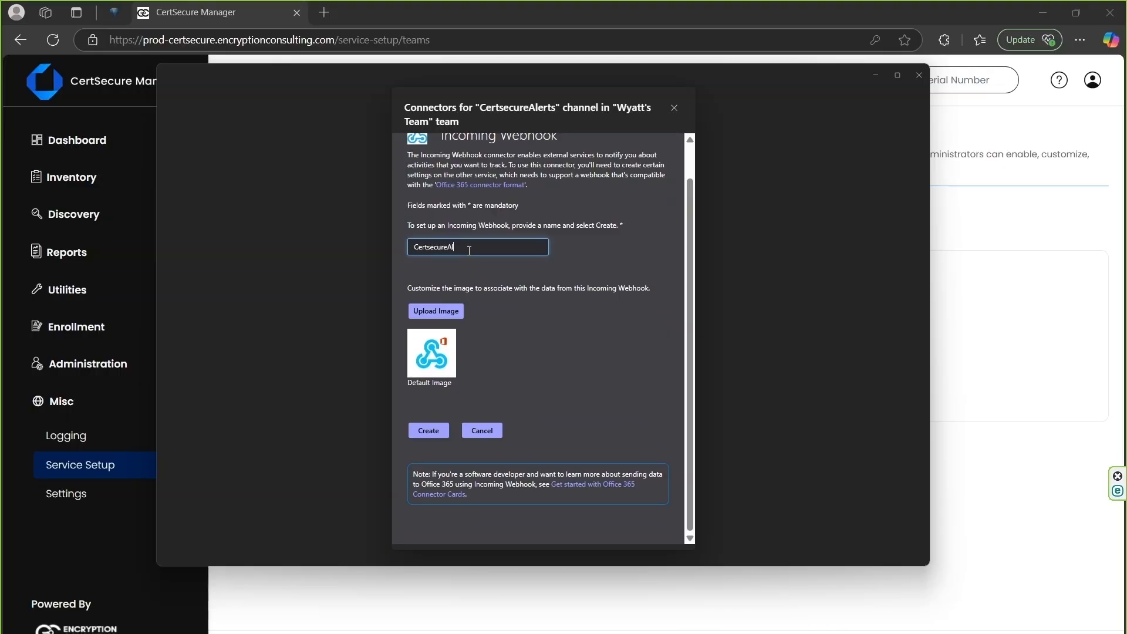
{"action": "left_click", "coordinate": [539, 349]}
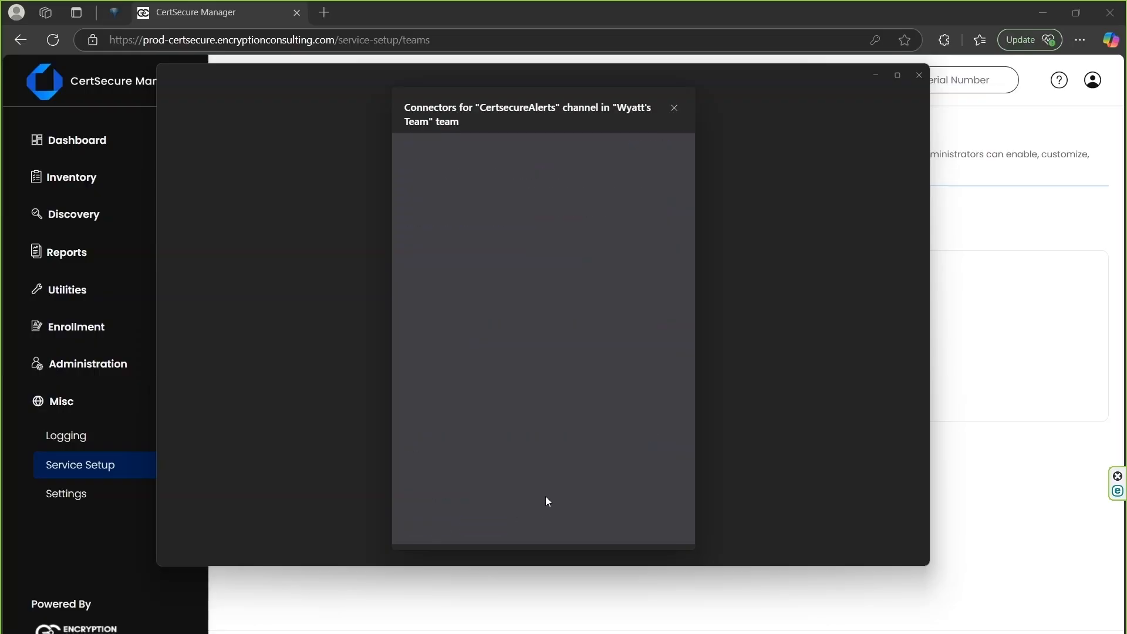
- In CertSecure Manager, replace the Teams webhook with the copied webhook URL and save its configuration with Creation, Revocation, Renewal, Expiration and Expiration Alerts enabled
{"action": "left_click", "coordinate": [1009, 230]}
{"action": "left_click_drag", "start_coordinate": [390, 337], "coordinate": [250, 339]}
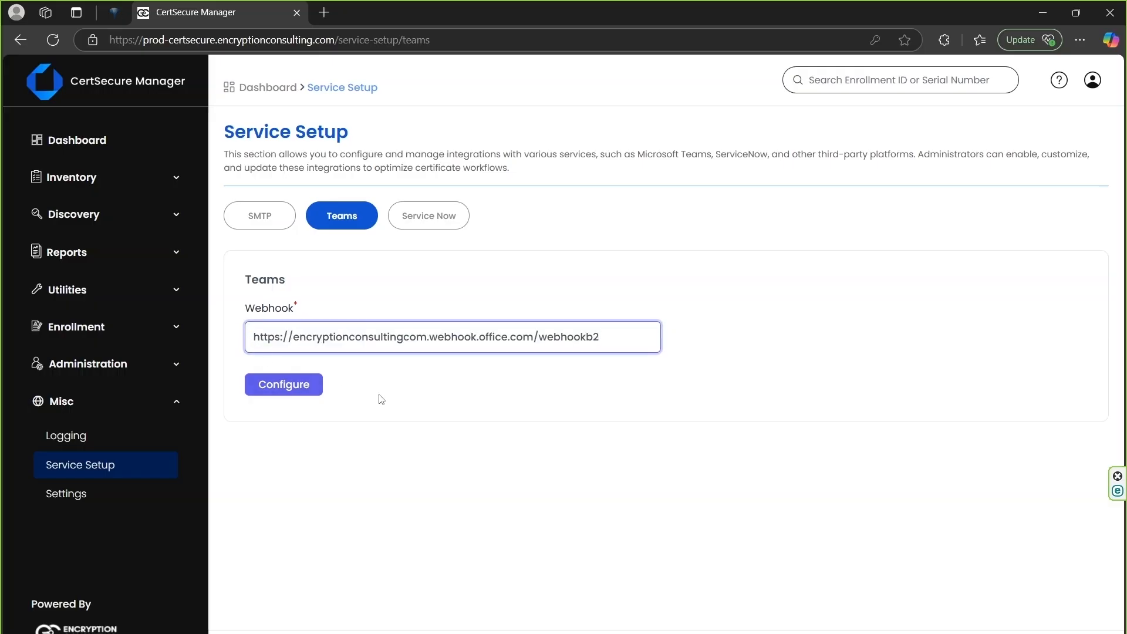
{"action": "left_click", "coordinate": [296, 393]}
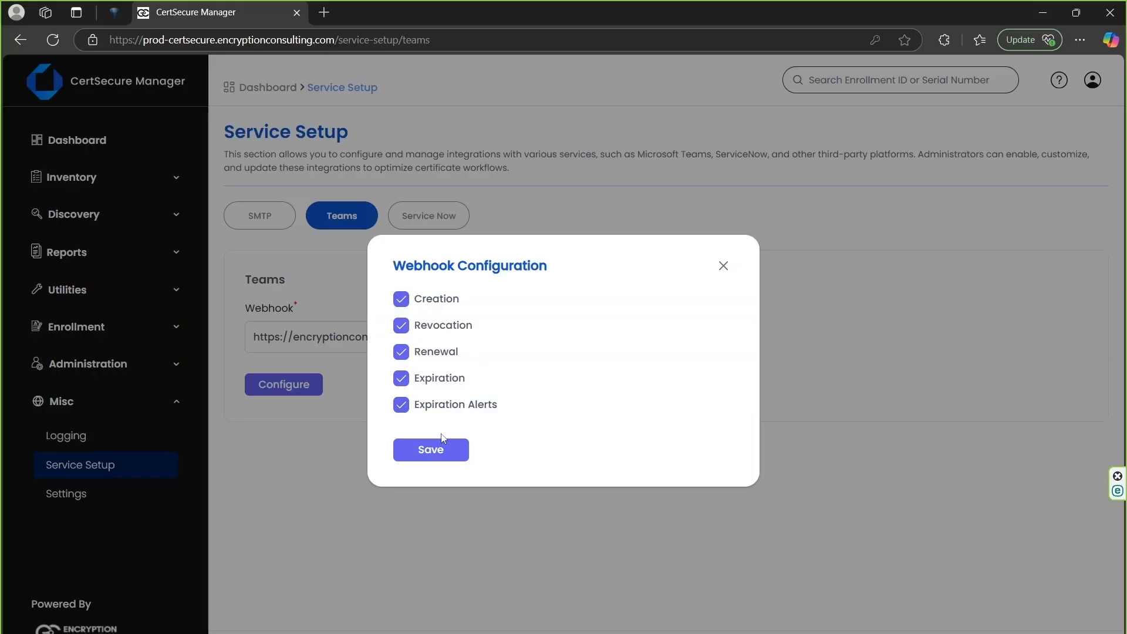
{"action": "left_click", "coordinate": [429, 450]}
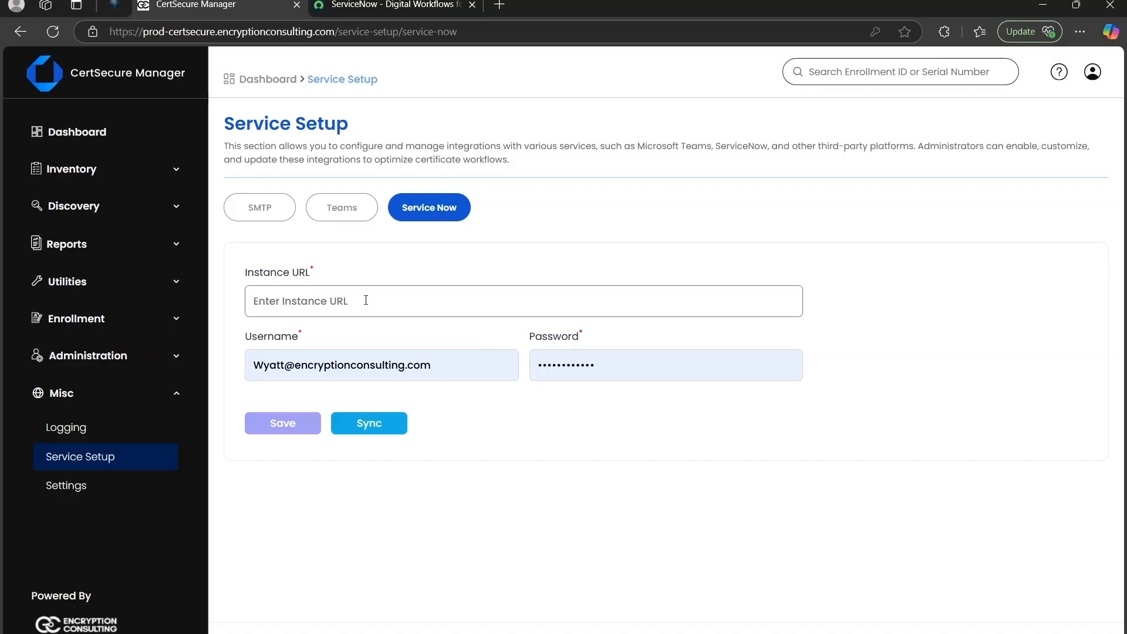
- Switch to the ServiceNow site, open the account's Now Profile and copy its share link
{"action": "left_click", "coordinate": [369, 8]}
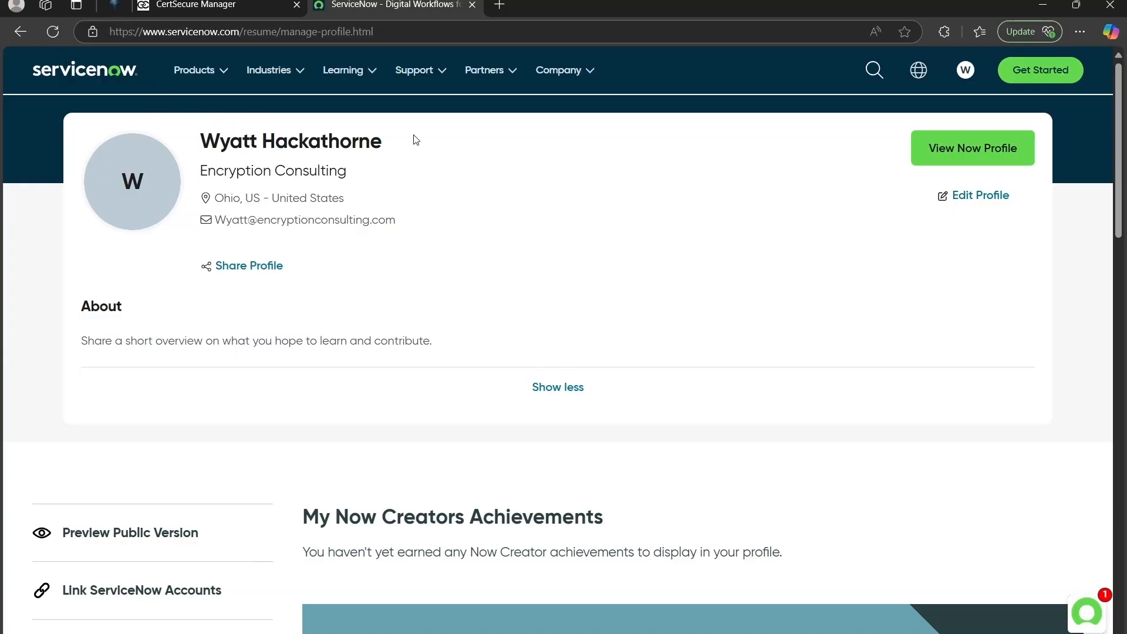
{"action": "left_click", "coordinate": [966, 71]}
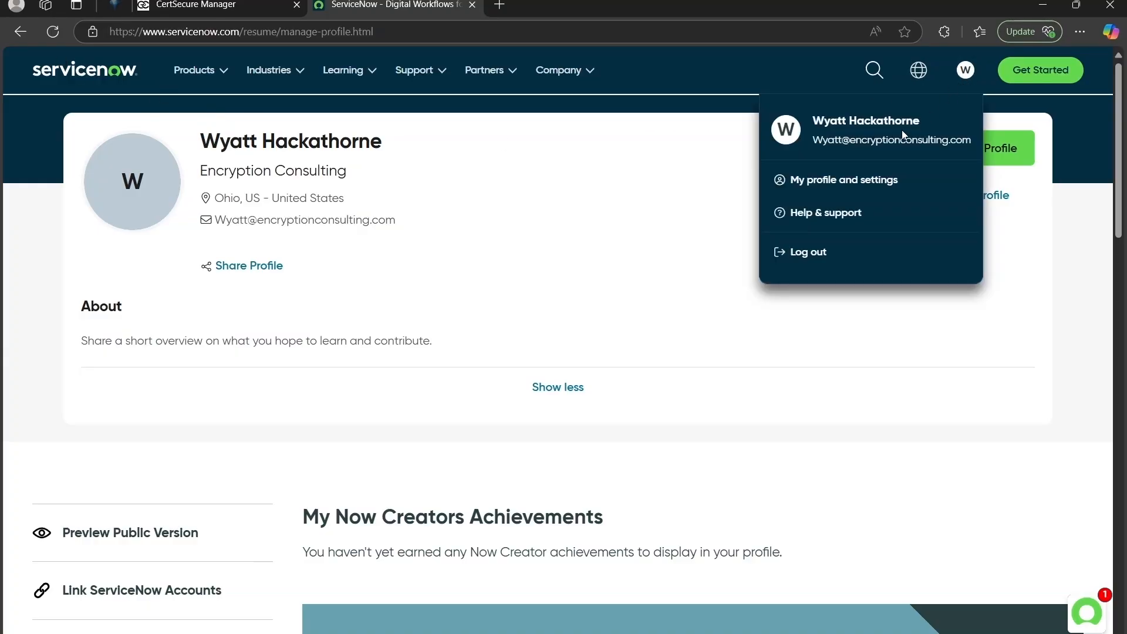
{"action": "left_click", "coordinate": [827, 177]}
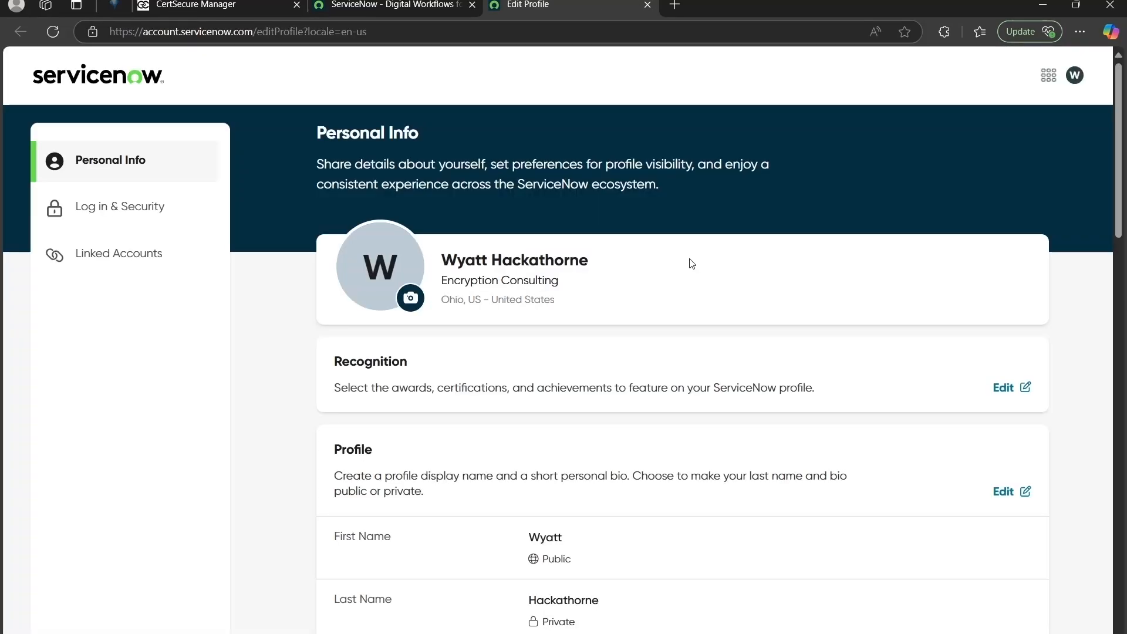
{"action": "left_click", "coordinate": [1075, 75]}
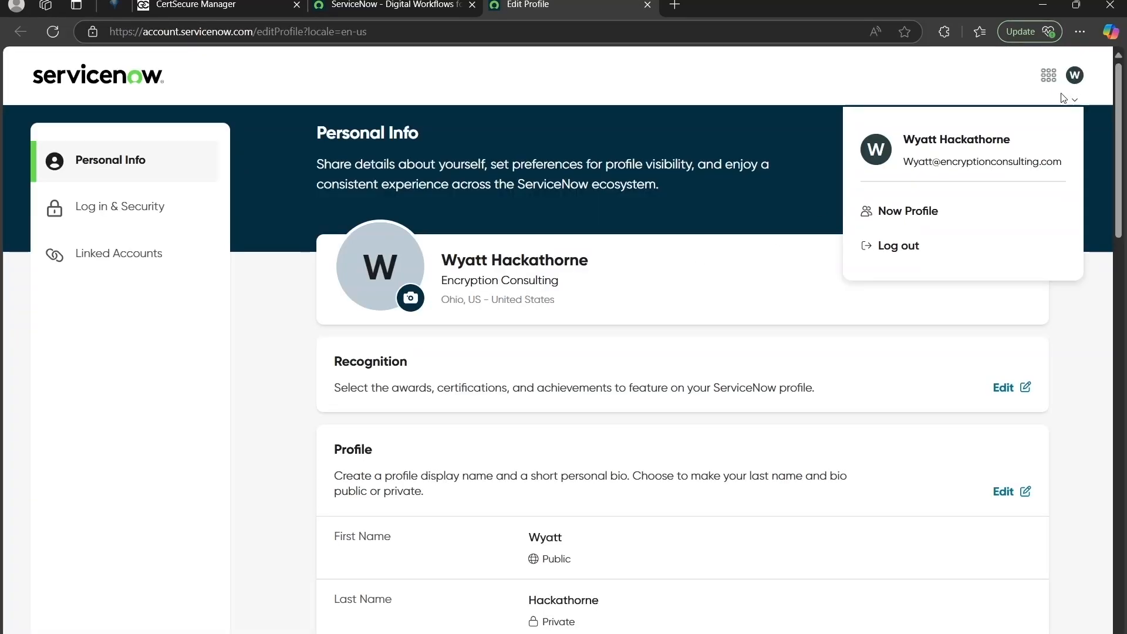
{"action": "left_click", "coordinate": [912, 214]}
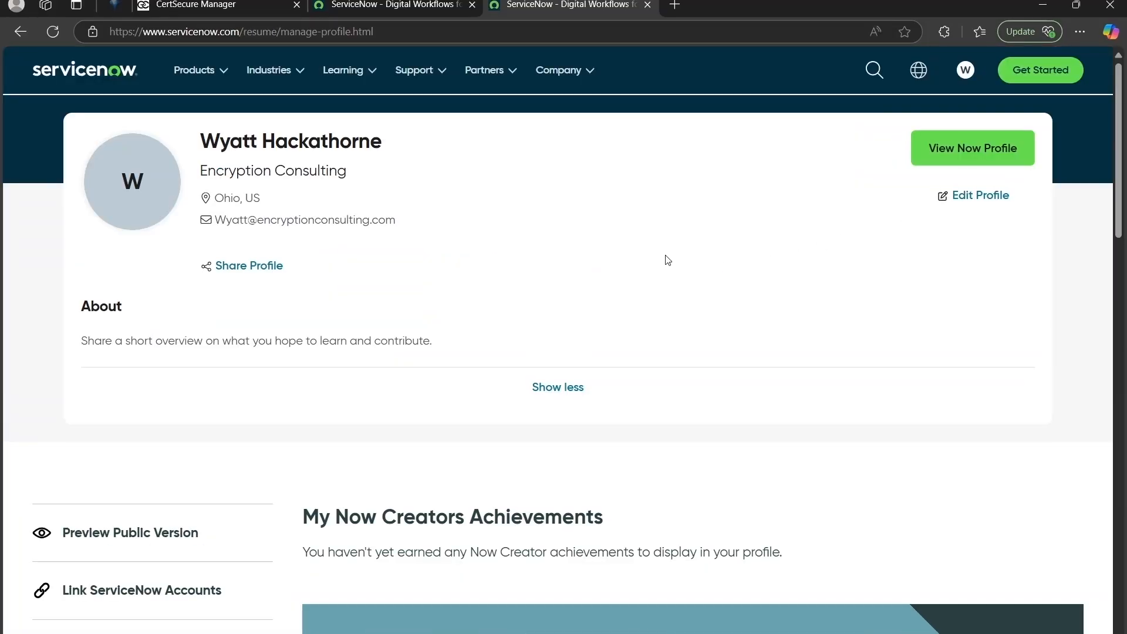
{"action": "left_click", "coordinate": [228, 269]}
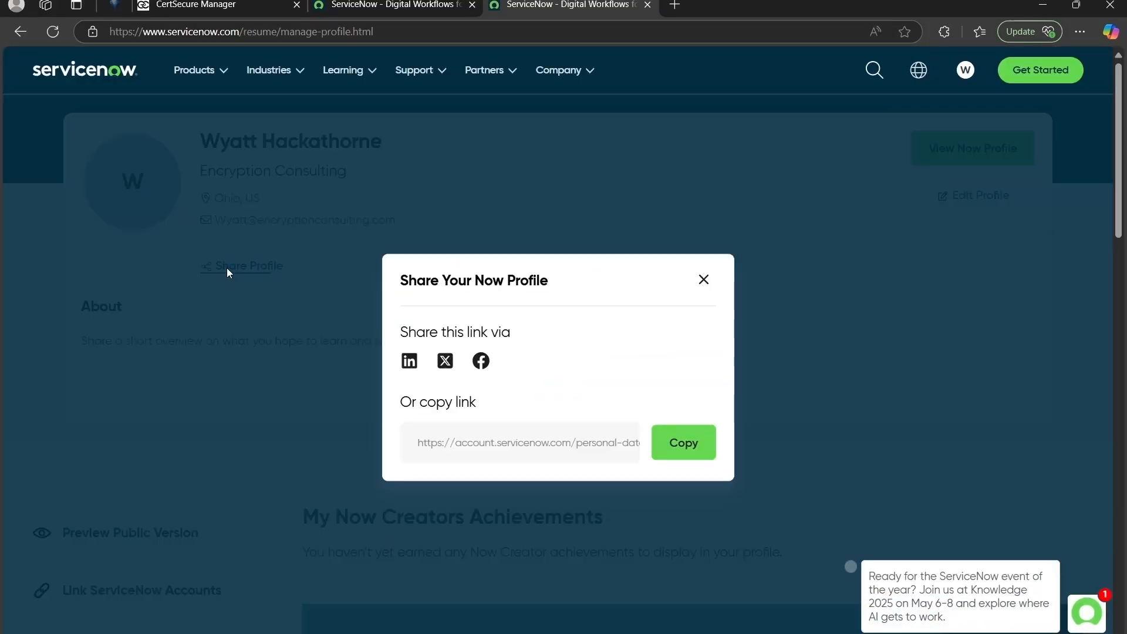
{"action": "left_click", "coordinate": [677, 448]}
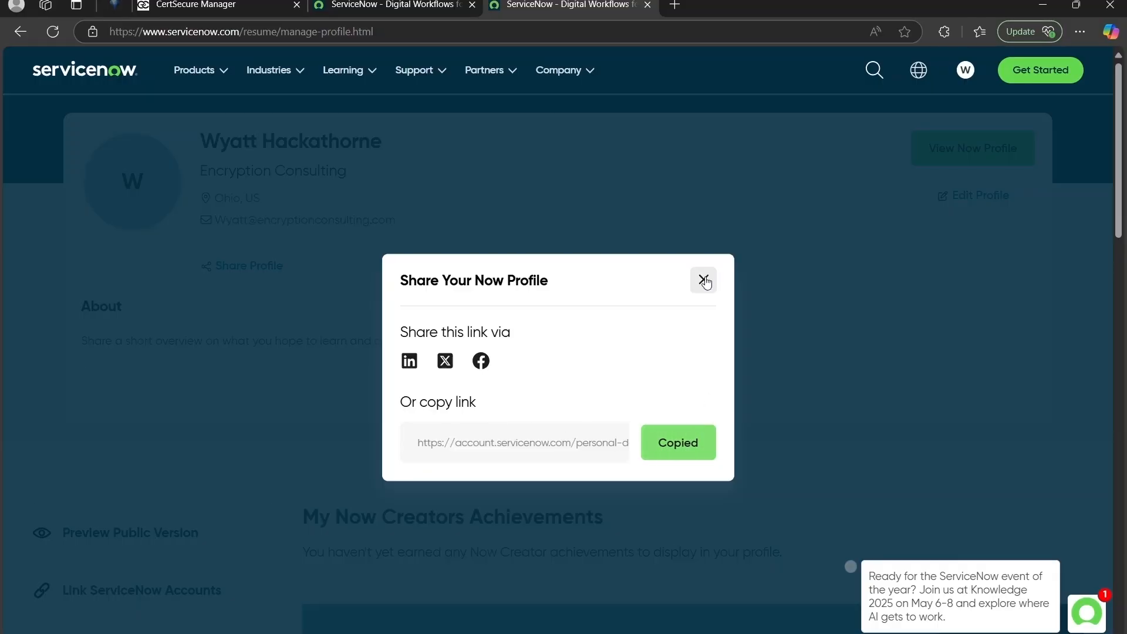
{"action": "left_click", "coordinate": [704, 279]}
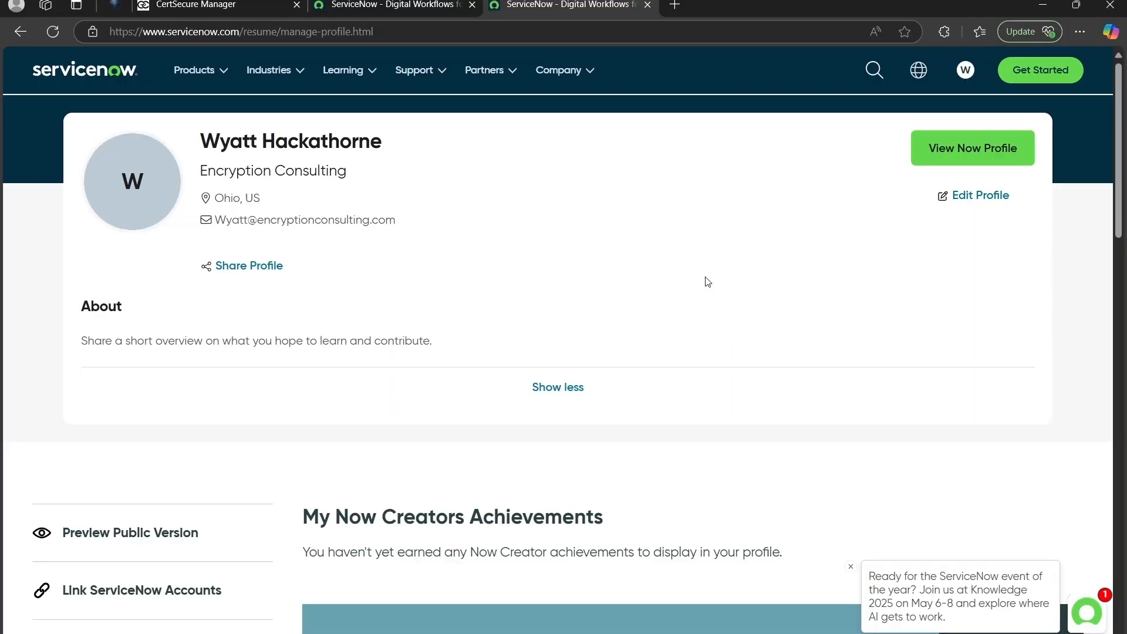
- Return to CertSecure Manager and paste the copied profile link as the Service Now instance URL
{"action": "left_click", "coordinate": [220, 7]}
{"action": "left_click", "coordinate": [333, 296]}
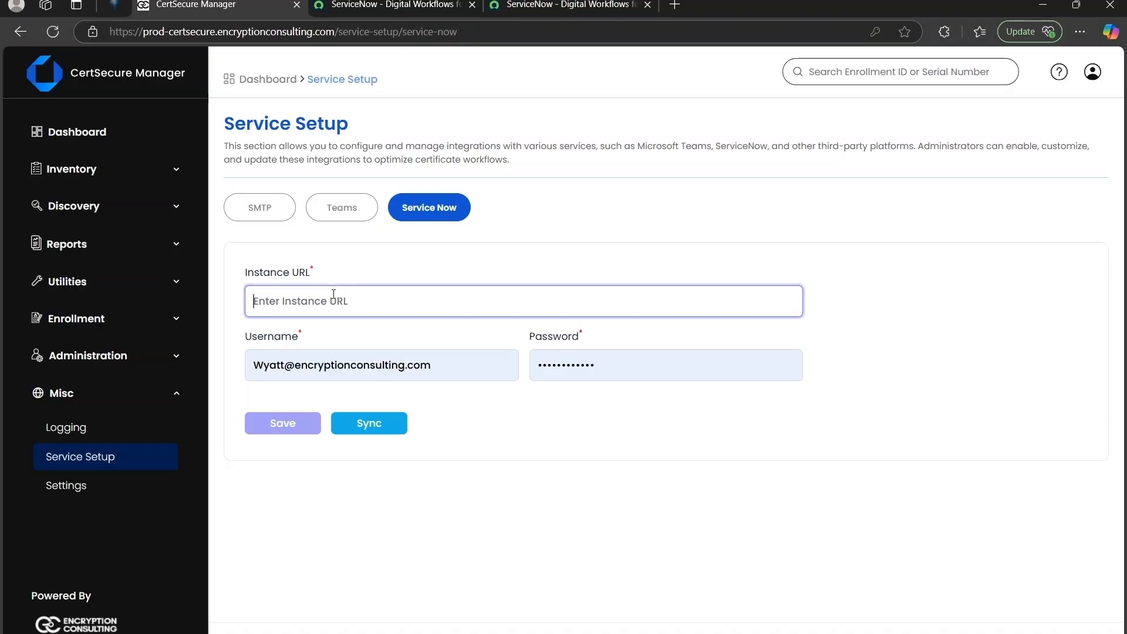
{"action": "key", "text": "ctrl+v"}
{"action": "left_click", "coordinate": [511, 364]}
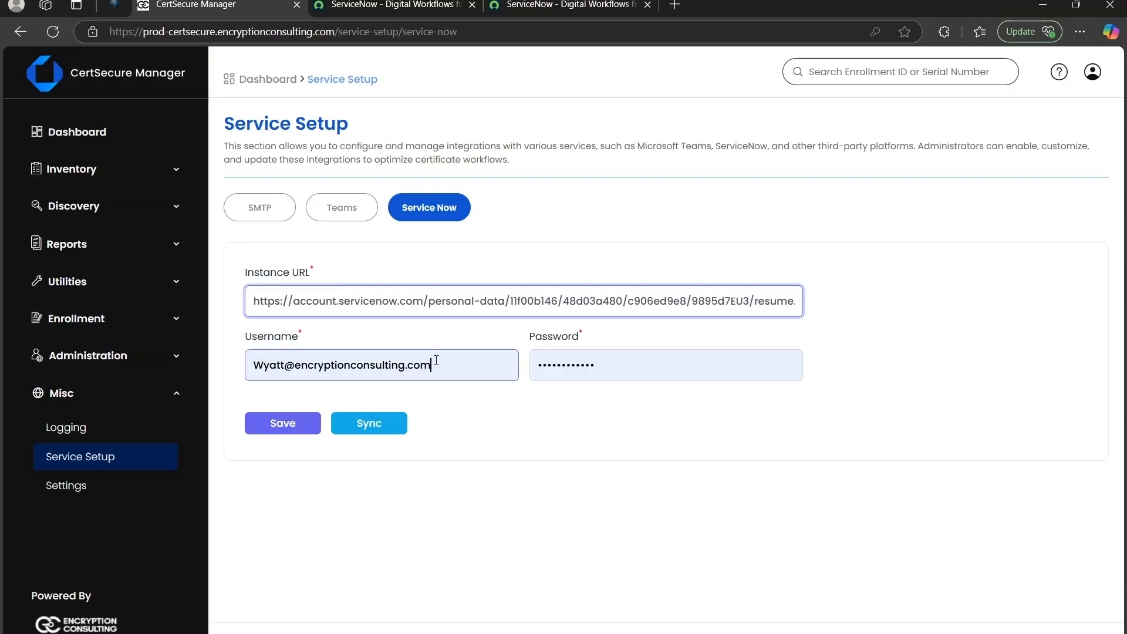
- Replace the Service Now password with the account password and save the integration settings
{"action": "left_click", "coordinate": [625, 363]}
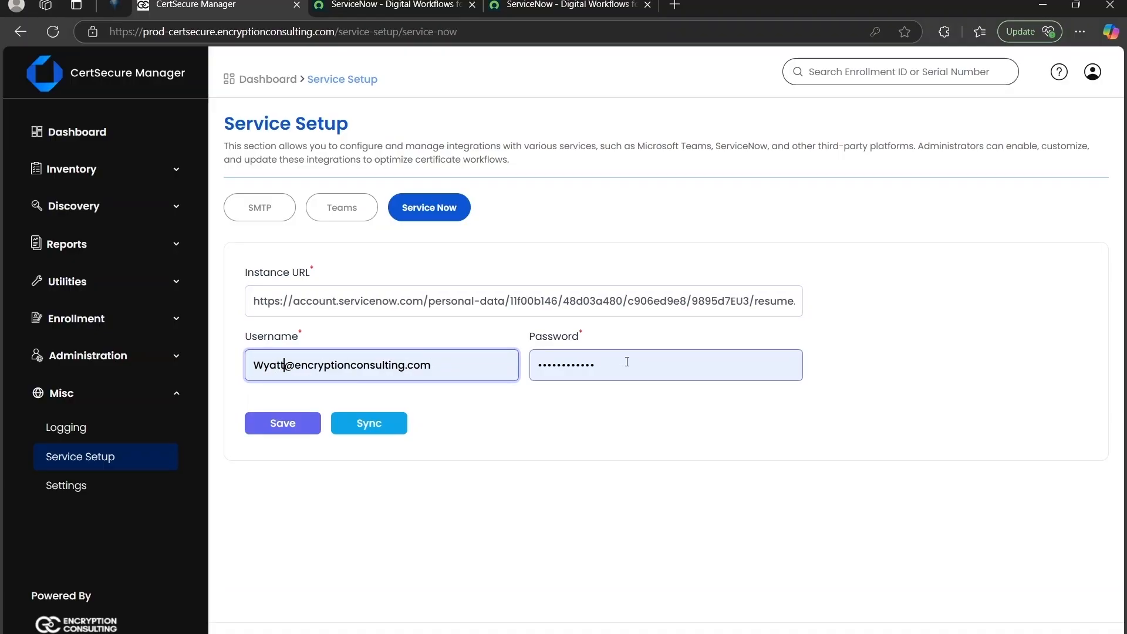
{"action": "key", "text": "BackSpace"}
{"action": "key", "text": "BackSpace"}
{"action": "key", "text": "BackSpace"}
{"action": "key", "text": "BackSpace"}
{"action": "key", "text": "BackSpace"}
{"action": "key", "text": "BackSpace"}
{"action": "key", "text": "BackSpace"}
{"action": "key", "text": "BackSpace"}
{"action": "key", "text": "BackSpace"}
{"action": "key", "text": "BackSpace"}
{"action": "key", "text": "BackSpace"}
{"action": "type", "text": "••••"}
{"action": "type", "text": "•••••"}
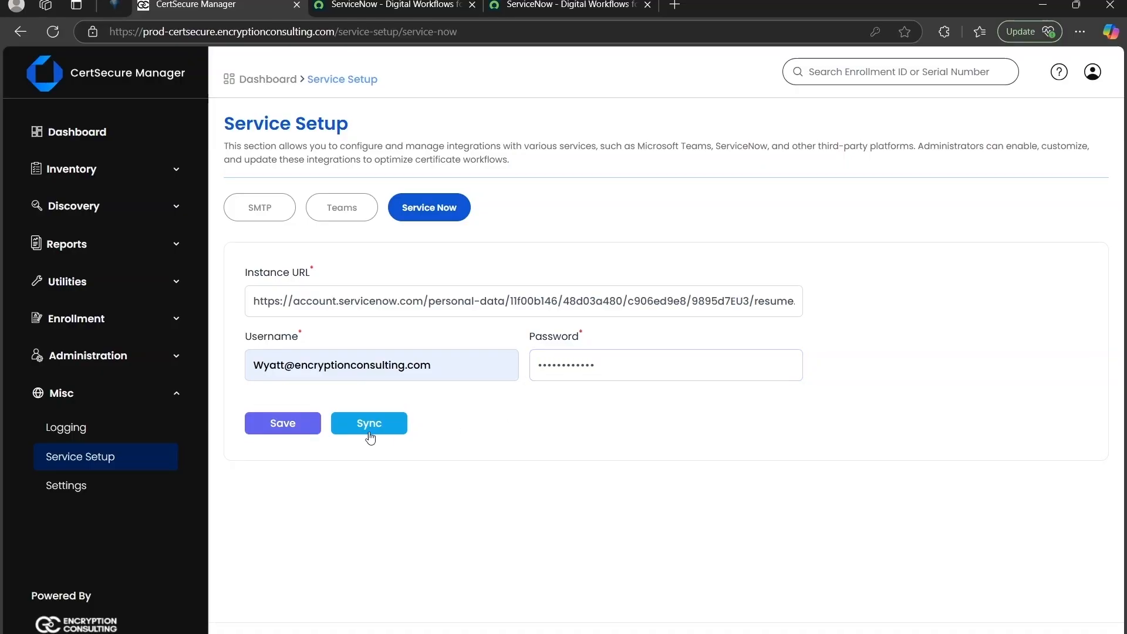
{"action": "left_click", "coordinate": [263, 420]}
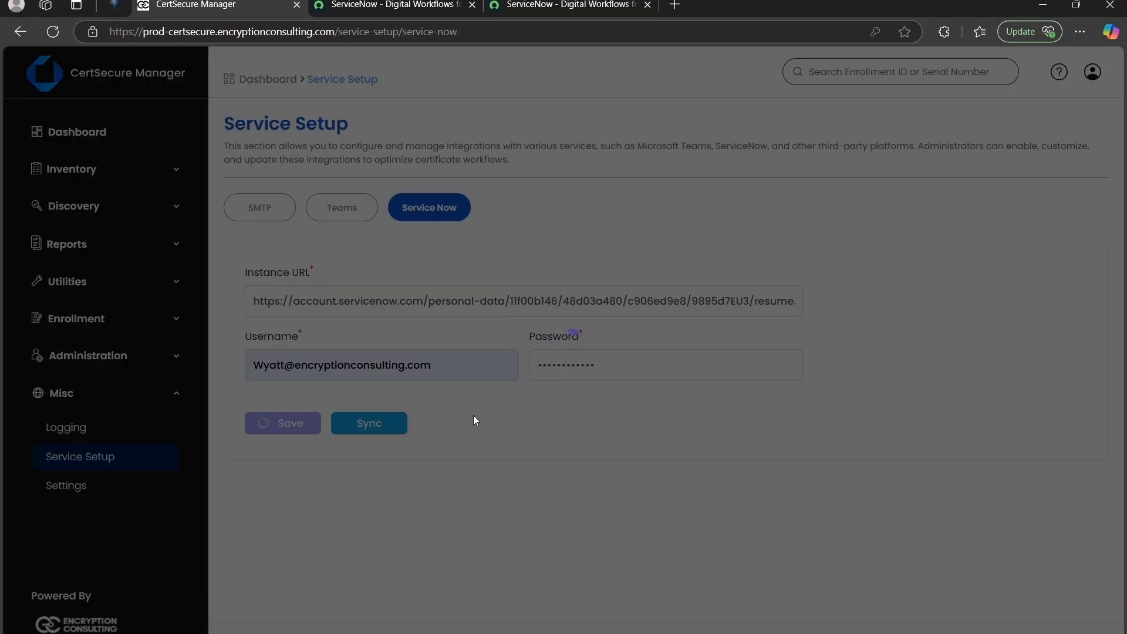